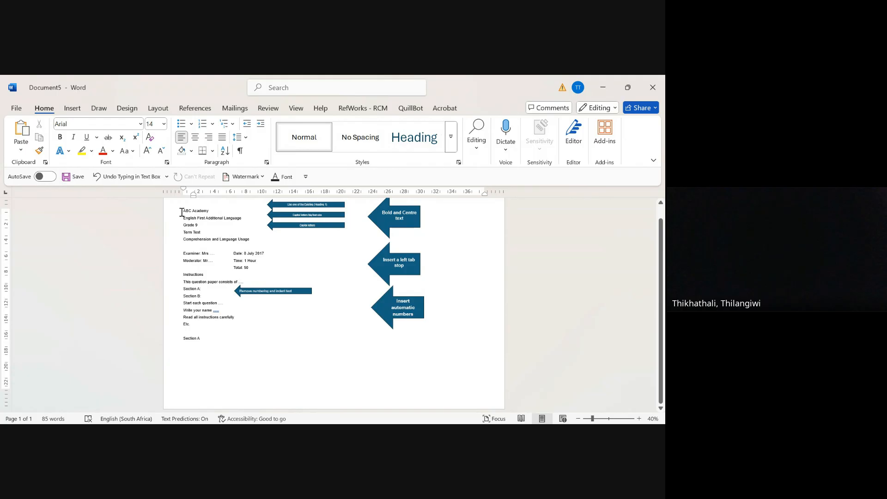
{"action": "left_click_drag", "start_coordinate": [181, 212], "coordinate": [250, 238]}
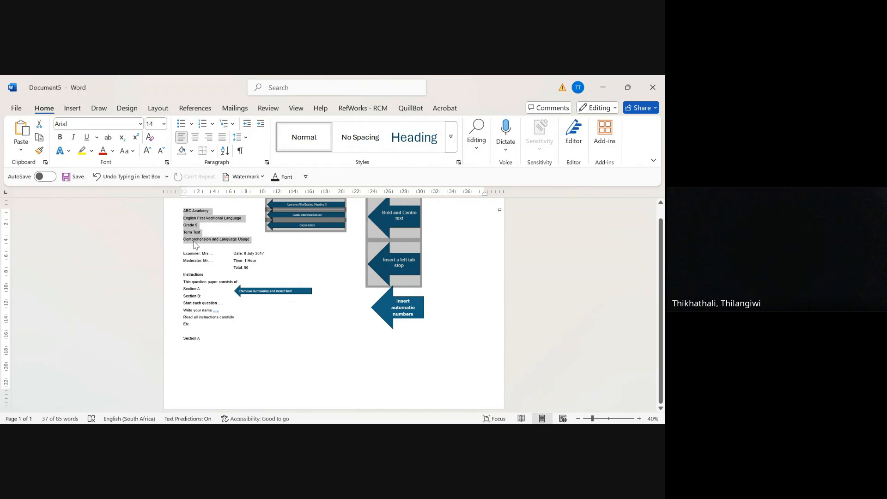
{"action": "left_click", "coordinate": [264, 245]}
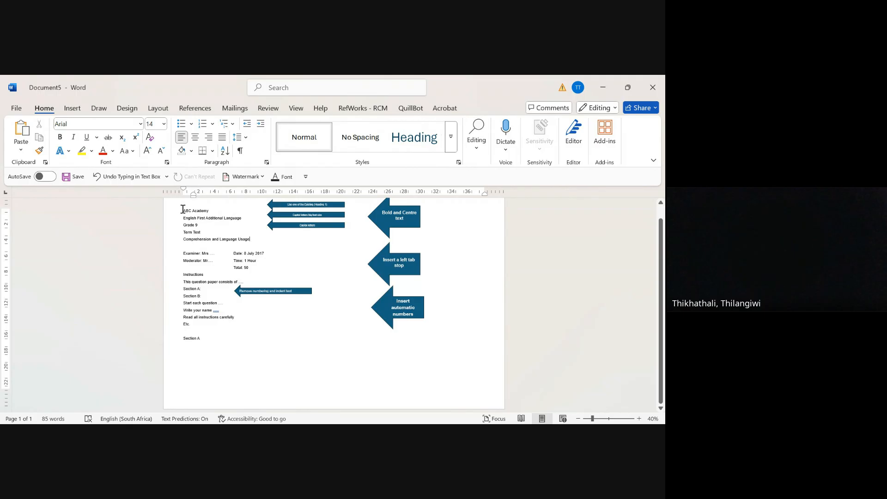
{"action": "left_click_drag", "start_coordinate": [182, 209], "coordinate": [245, 239]}
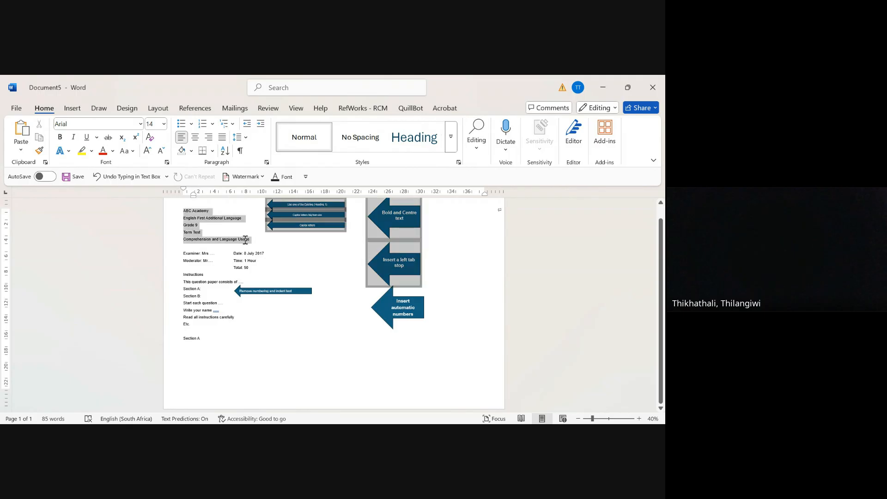
{"action": "left_click", "coordinate": [350, 257]}
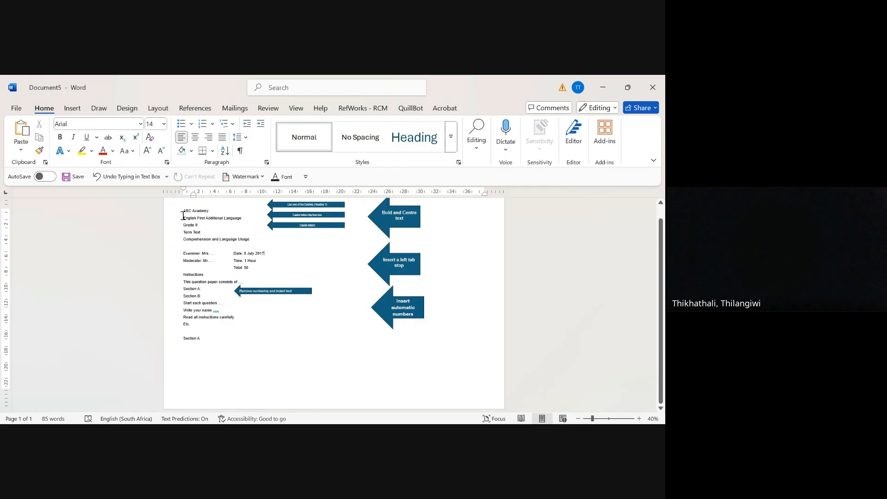
{"action": "left_click_drag", "start_coordinate": [183, 212], "coordinate": [204, 212]}
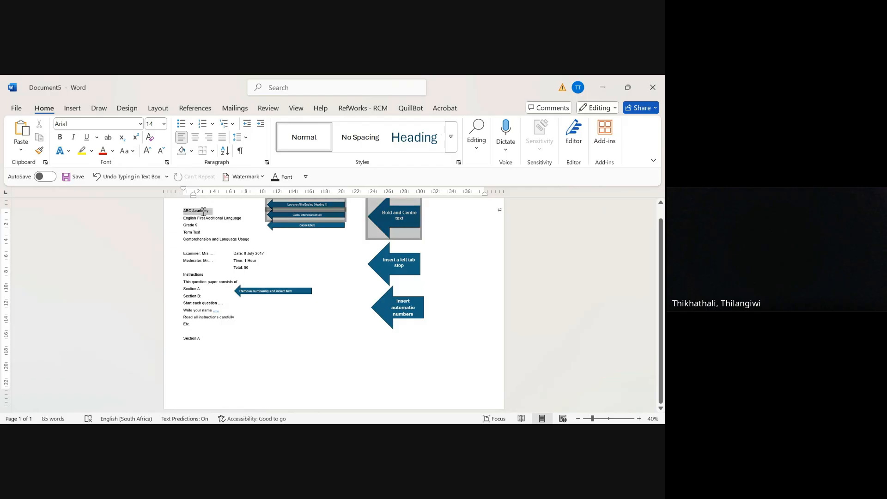
{"action": "left_click", "coordinate": [297, 237]}
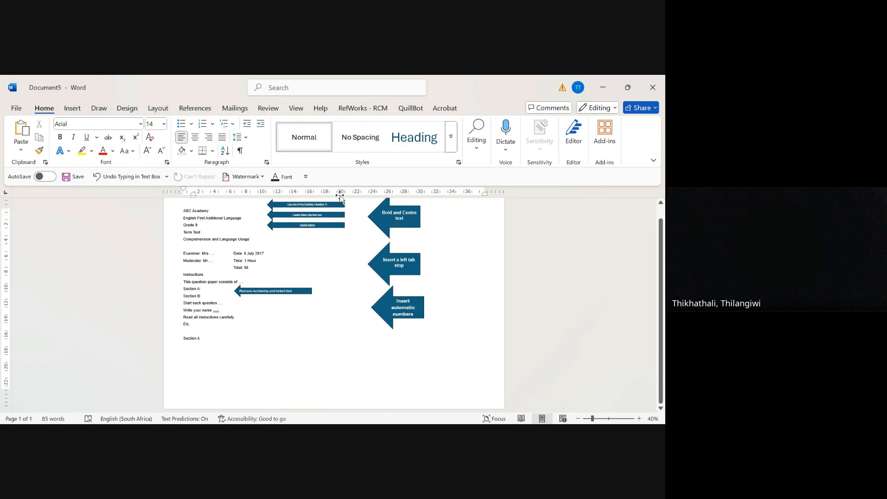
Step: Try the Heading style on the "Comprehension and Language Usage" line and return the line to the Normal style
{"action": "left_click", "coordinate": [423, 147]}
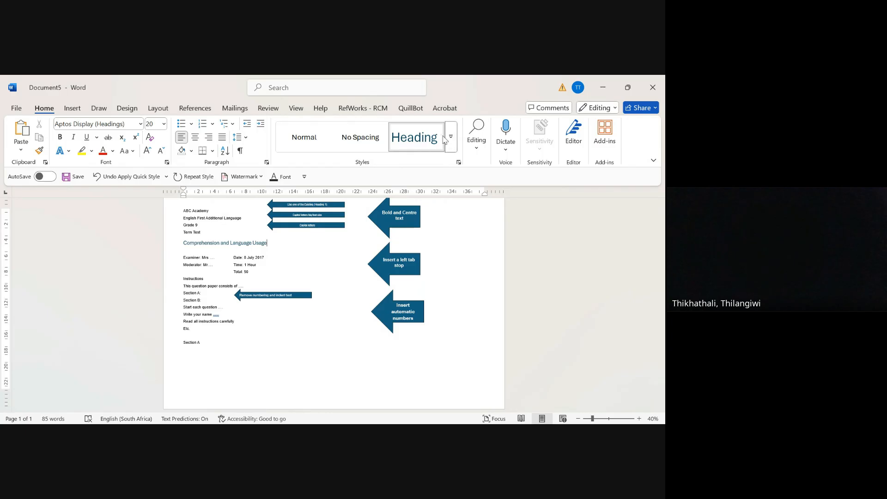
{"action": "left_click", "coordinate": [308, 144]}
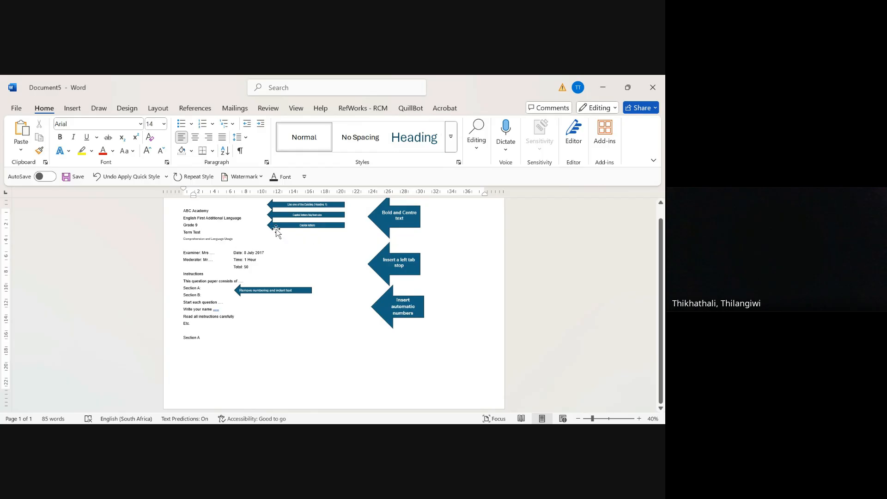
{"action": "left_click", "coordinate": [231, 219]}
{"action": "left_click_drag", "start_coordinate": [182, 277], "coordinate": [203, 326]}
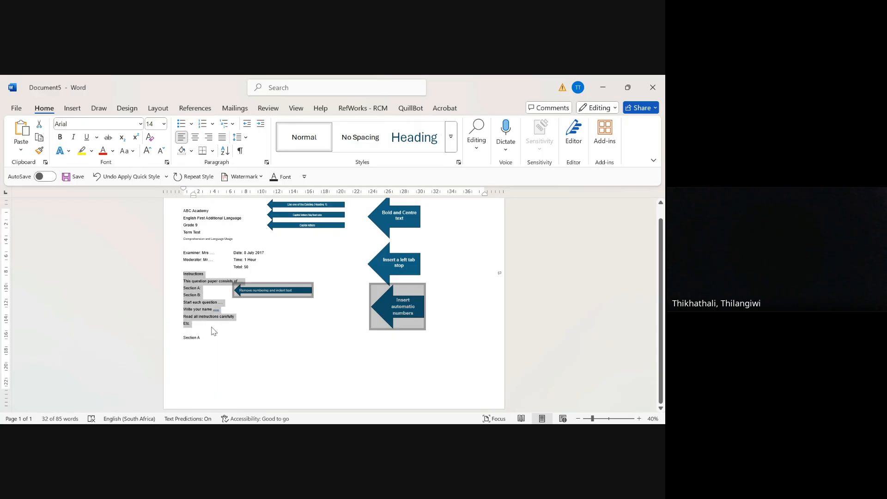
{"action": "left_click", "coordinate": [271, 329]}
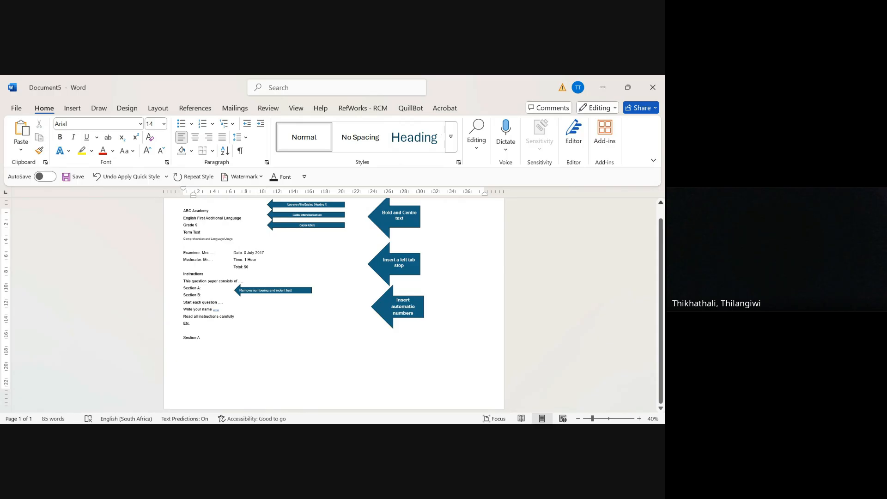
Step: Apply the Heading 1 style to "ABC Academy" and delete the instruction arrow about using an existing heading
{"action": "left_click", "coordinate": [661, 203]}
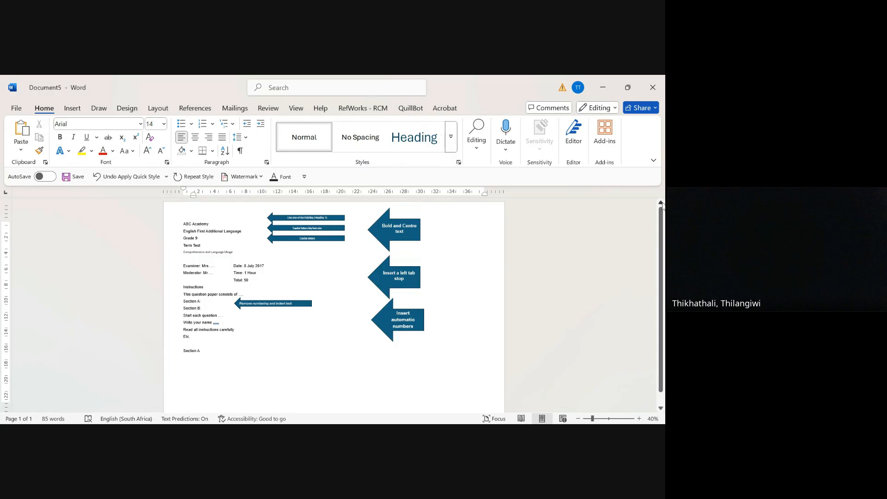
{"action": "left_click", "coordinate": [290, 218]}
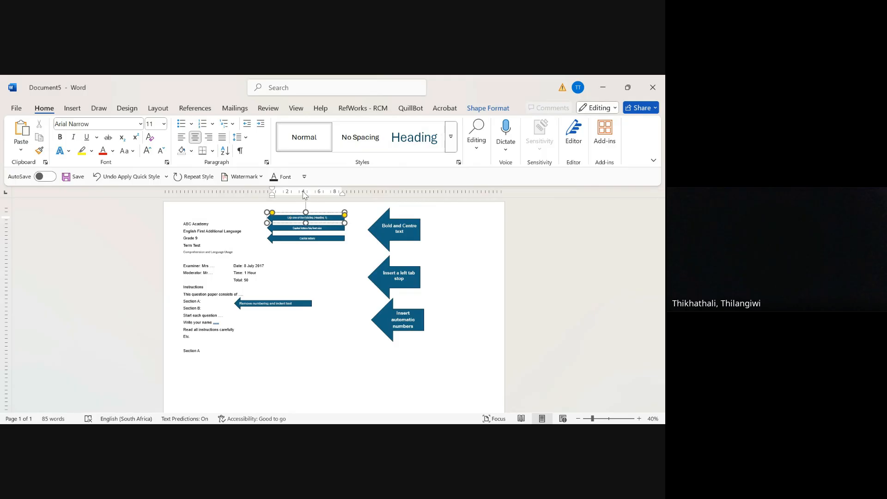
{"action": "left_click", "coordinate": [211, 223]}
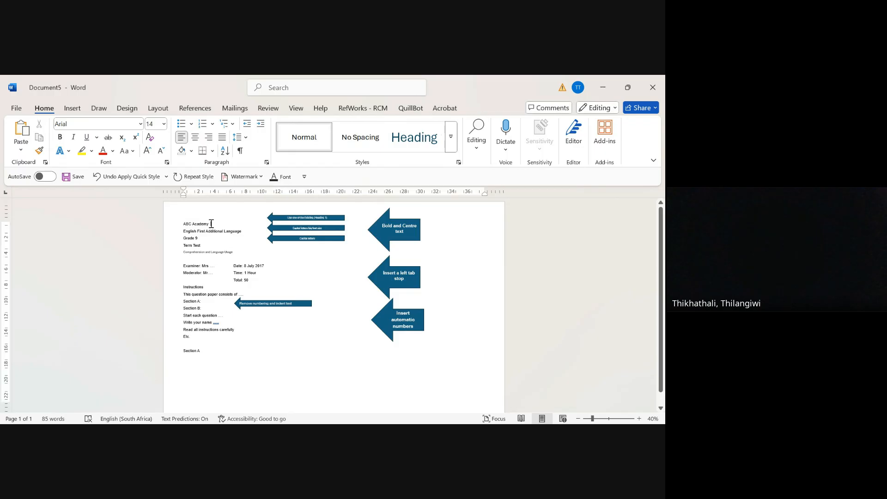
{"action": "left_click_drag", "start_coordinate": [211, 223], "coordinate": [185, 222]}
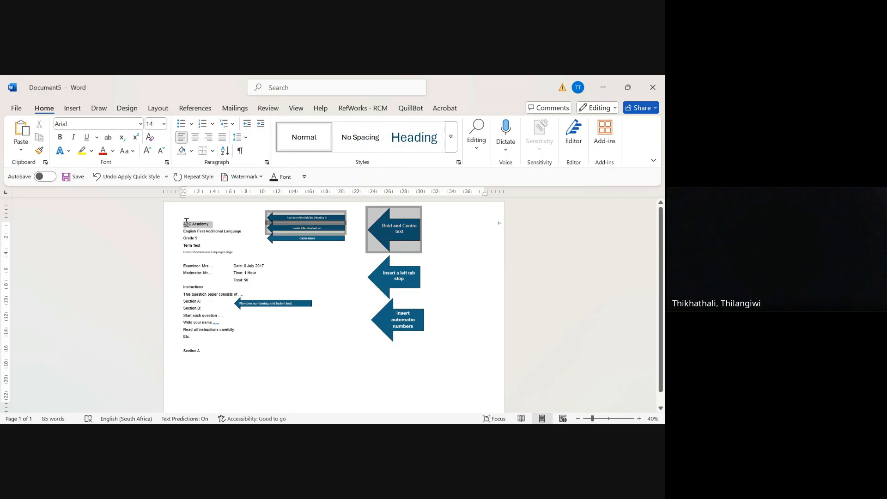
{"action": "left_click", "coordinate": [186, 222]}
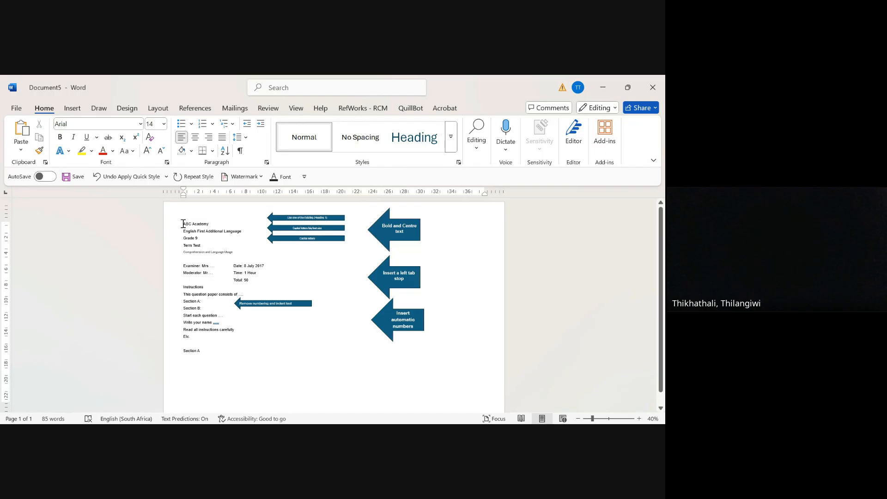
{"action": "key", "text": "shift+Right"}
{"action": "key", "text": "shift+Right"}
{"action": "key", "text": "shift+Right"}
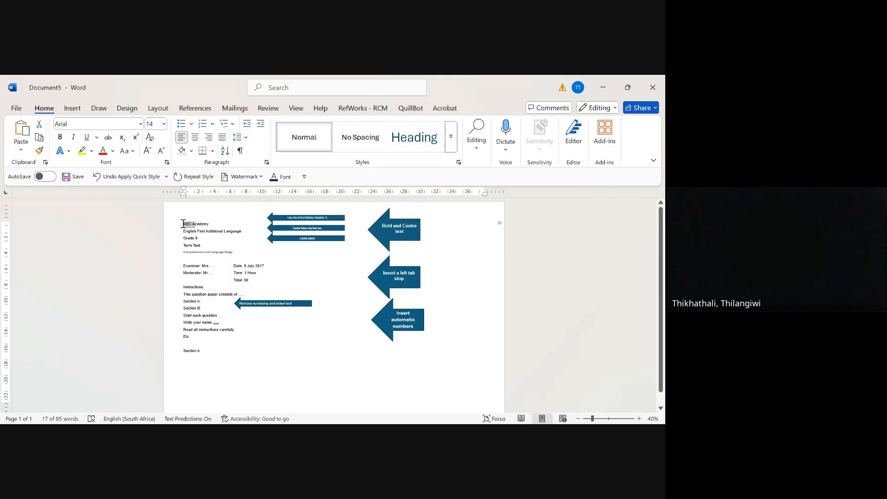
{"action": "key", "text": "shift+Right"}
{"action": "key", "text": "shift+Right"}
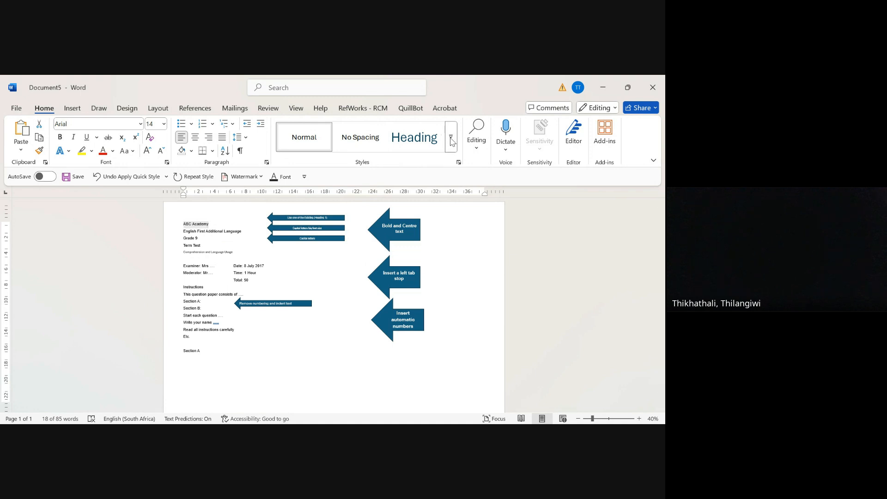
{"action": "left_click", "coordinate": [428, 138]}
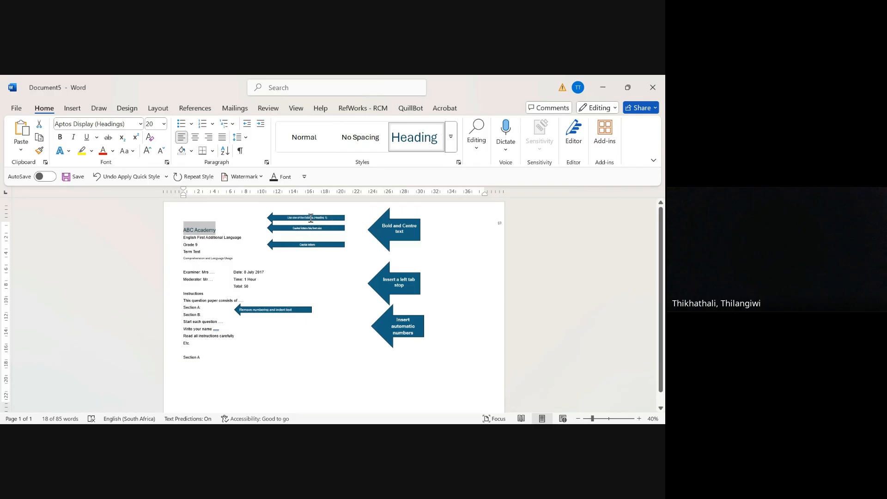
{"action": "left_click", "coordinate": [287, 215]}
{"action": "key", "text": "Delete"}
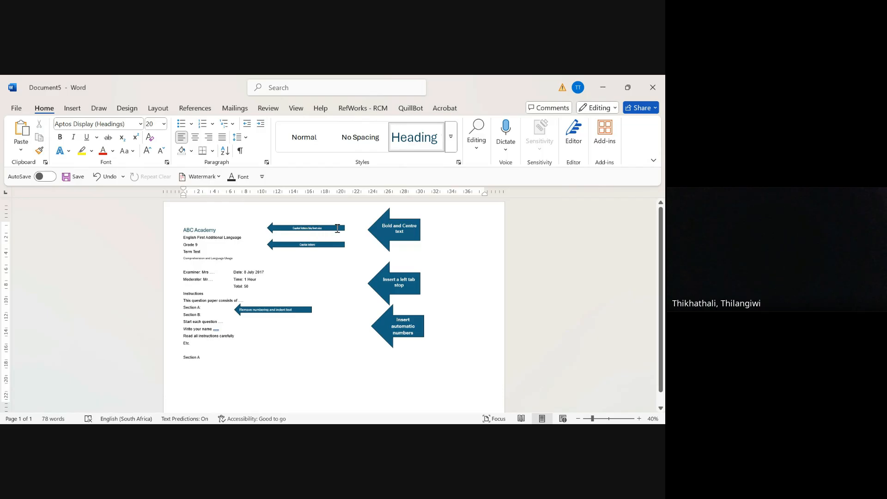
Step: Change the "English First Additional Language" line to uppercase and delete the upper capital letters instruction arrow
{"action": "left_click", "coordinate": [247, 240]}
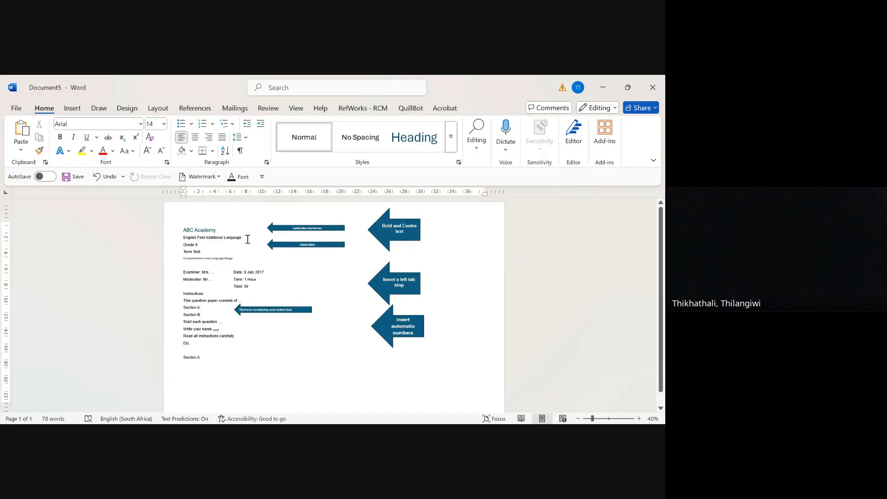
{"action": "left_click_drag", "start_coordinate": [247, 239], "coordinate": [193, 239]}
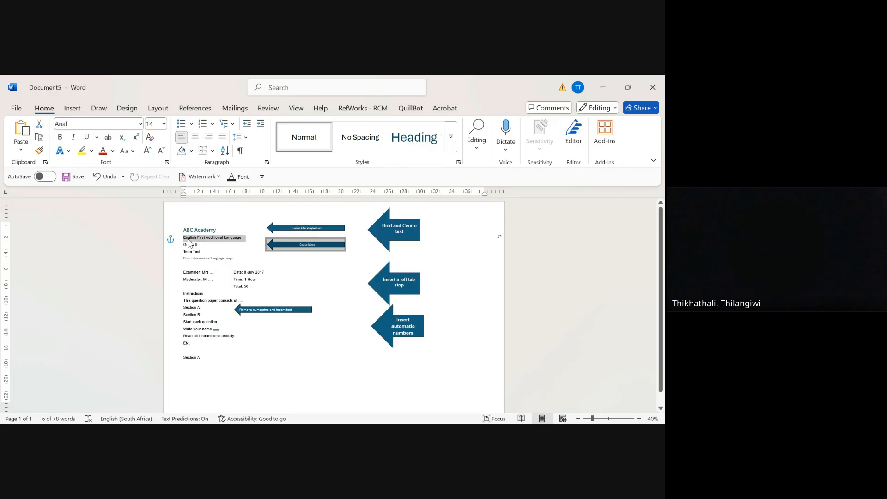
{"action": "left_click", "coordinate": [187, 242]}
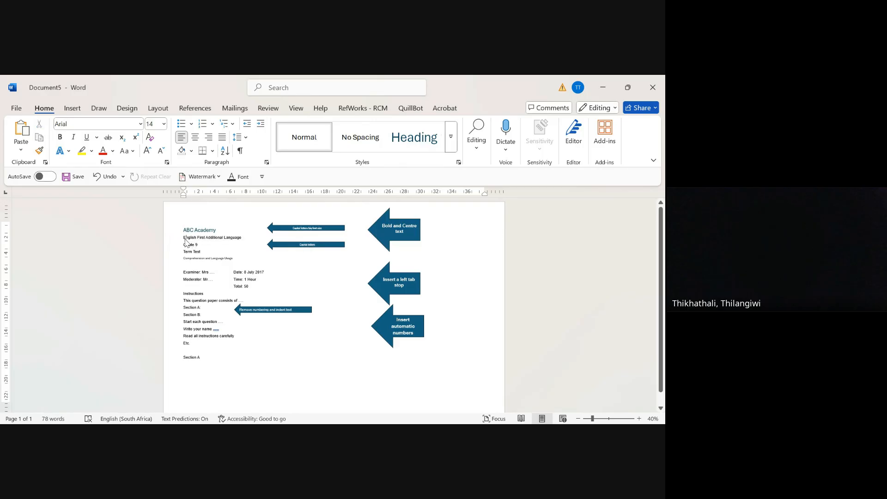
{"action": "left_click_drag", "start_coordinate": [184, 239], "coordinate": [186, 239]}
{"action": "key", "text": "shift+Right"}
{"action": "key", "text": "shift+Right"}
{"action": "key", "text": "shift+Right"}
{"action": "key", "text": "shift+Right"}
{"action": "key", "text": "shift+Right"}
{"action": "key", "text": "shift+Right"}
{"action": "key", "text": "shift+Right"}
{"action": "key", "text": "shift+Right"}
{"action": "key", "text": "shift+Right"}
{"action": "key", "text": "shift+Right"}
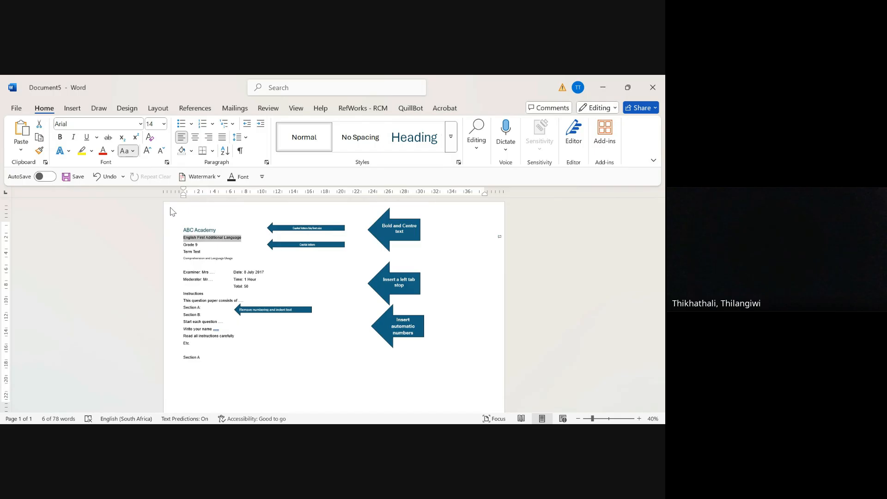
{"action": "key", "text": "shift+F3"}
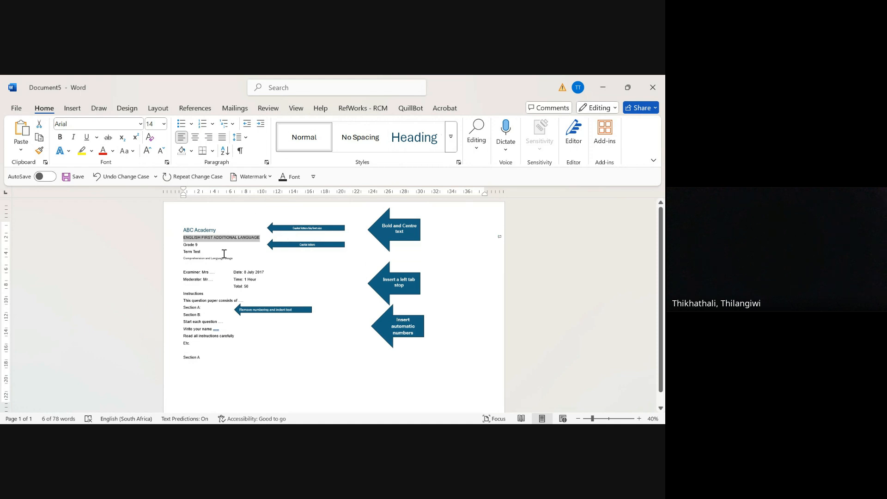
{"action": "left_click", "coordinate": [296, 233]}
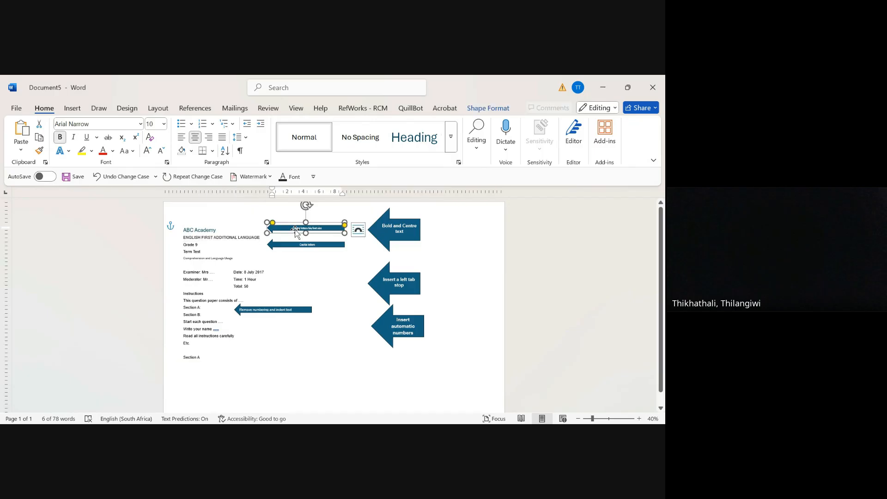
{"action": "key", "text": "Delete"}
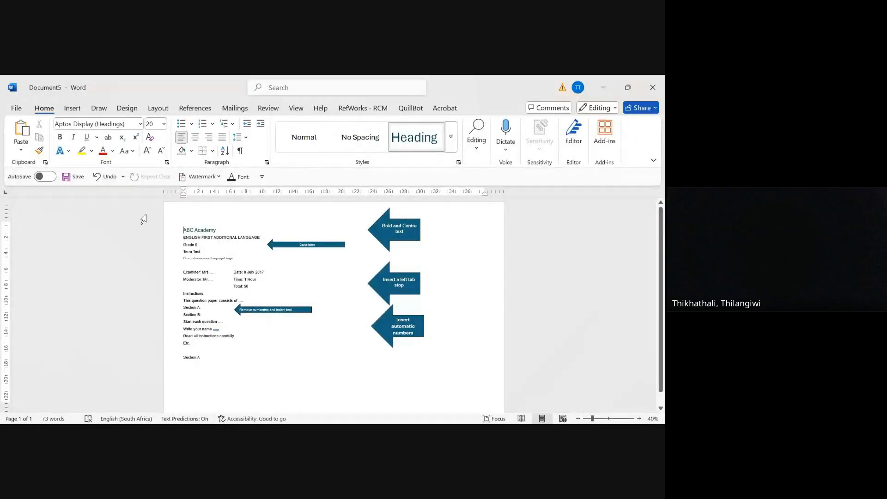
Step: Change the "Grade 9" line to uppercase and delete the remaining capital letters instruction arrow beside it
{"action": "left_click", "coordinate": [203, 245]}
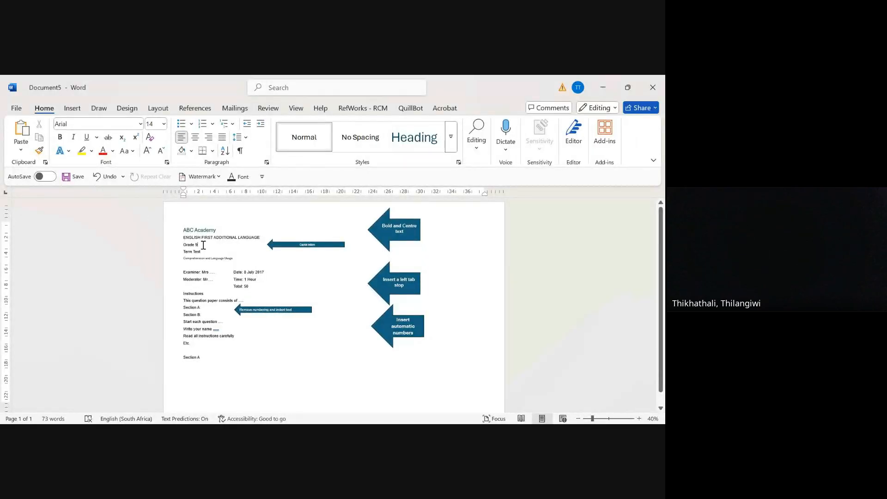
{"action": "triple_click", "coordinate": [203, 244]}
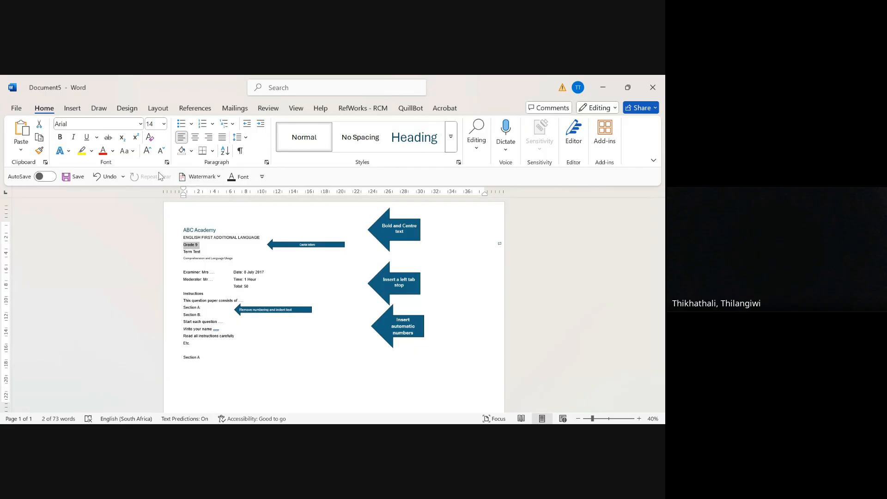
{"action": "left_click", "coordinate": [133, 153]}
{"action": "left_click", "coordinate": [156, 197]}
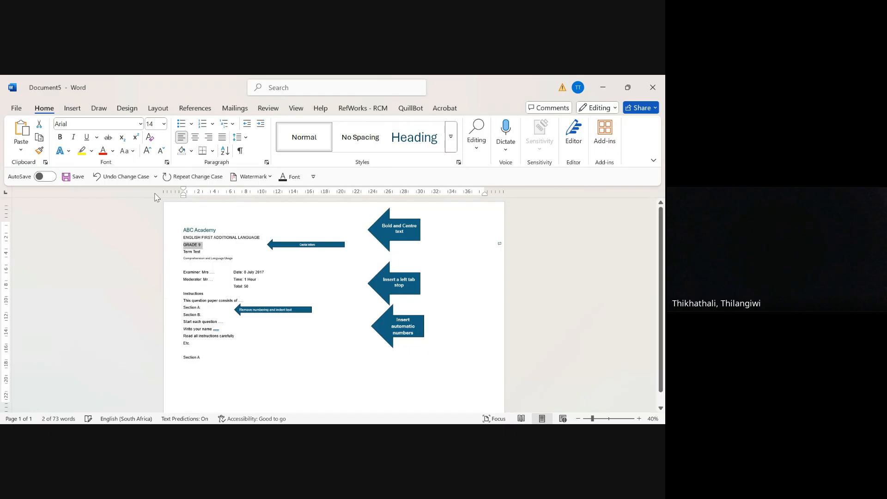
{"action": "left_click", "coordinate": [213, 252]}
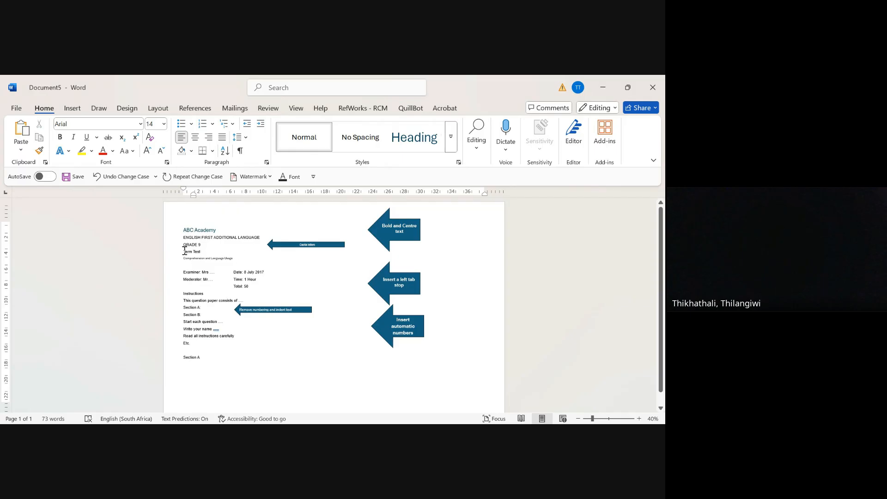
{"action": "left_click", "coordinate": [284, 243]}
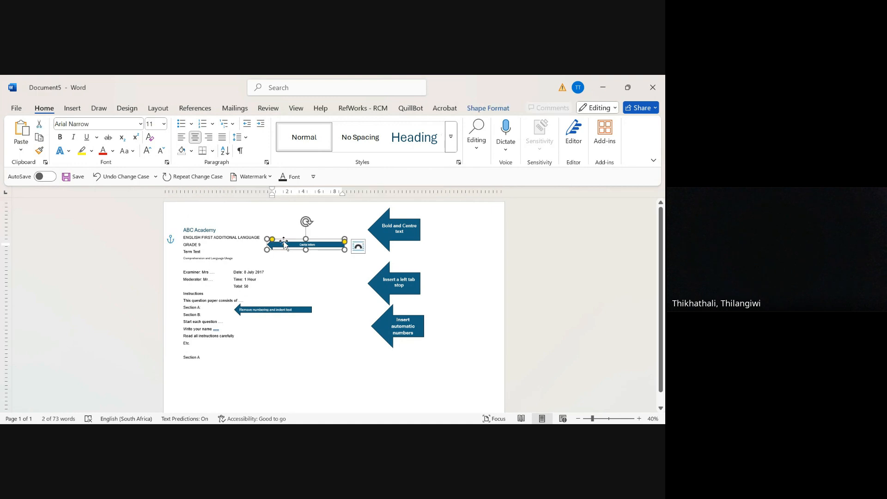
{"action": "key", "text": "Delete"}
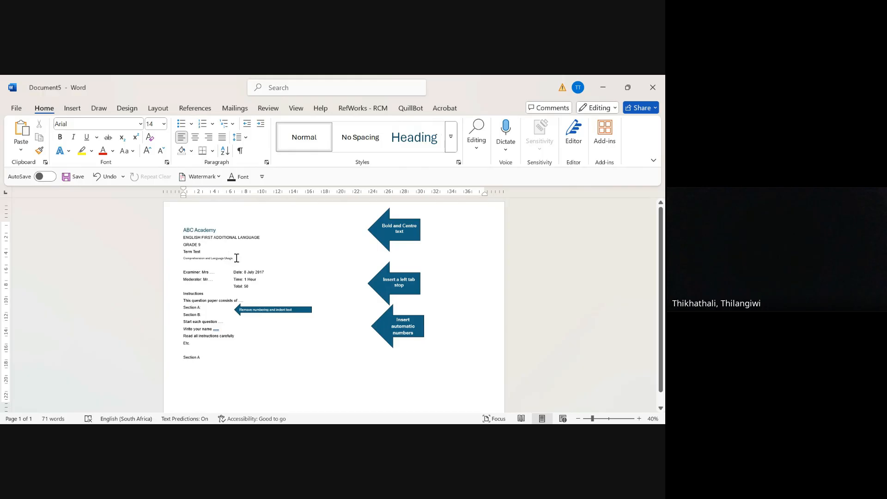
{"action": "left_click_drag", "start_coordinate": [237, 258], "coordinate": [192, 230]}
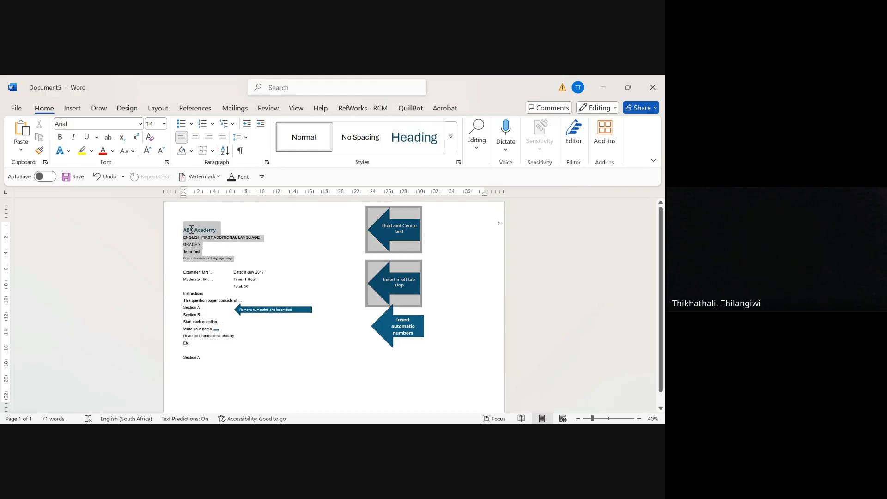
{"action": "left_click", "coordinate": [190, 230]}
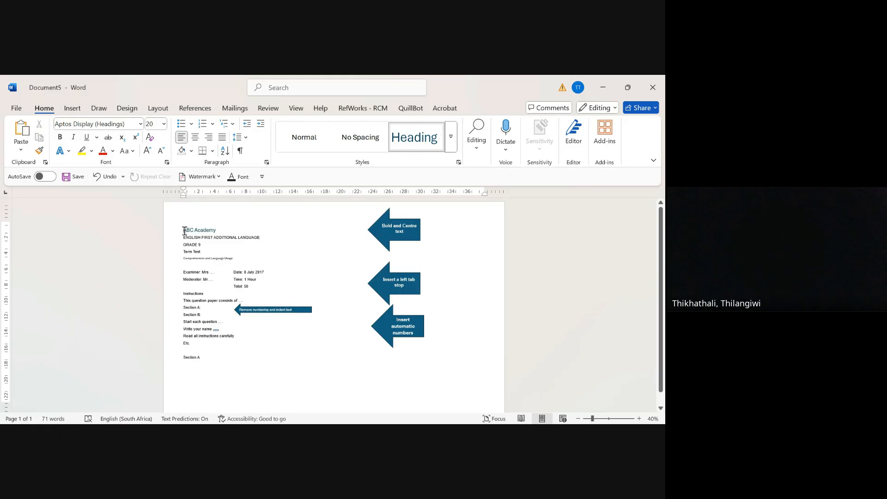
{"action": "key", "text": "shift+Down"}
{"action": "key", "text": "shift+Down"}
{"action": "key", "text": "shift+Down"}
{"action": "key", "text": "shift+Down"}
{"action": "key", "text": "shift+Down"}
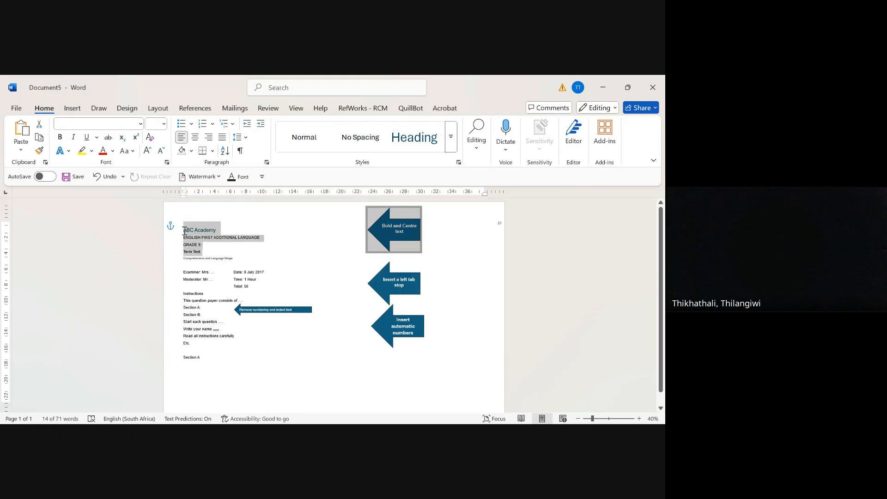
{"action": "key", "text": "shift+Down"}
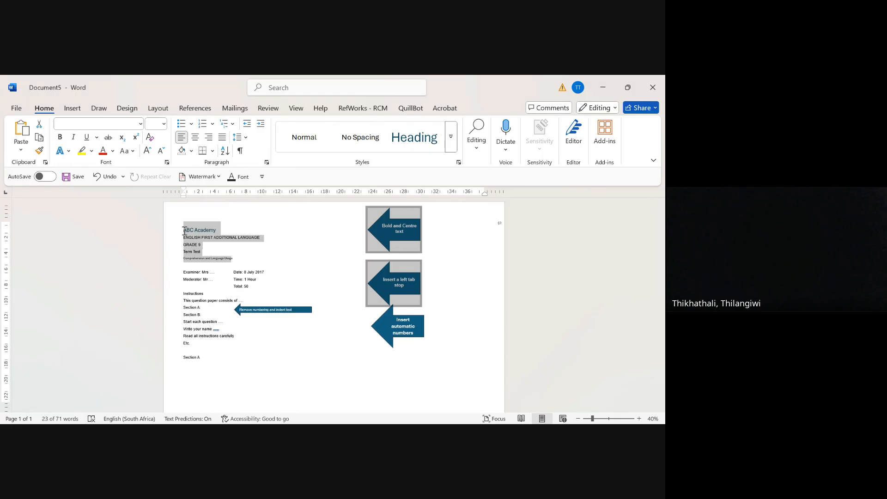
{"action": "key", "text": "shift+Up"}
{"action": "key", "text": "shift+Down"}
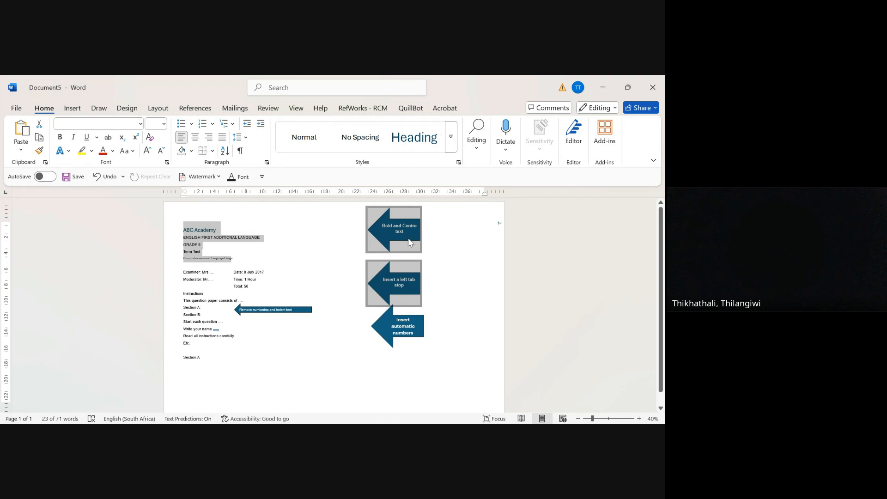
{"action": "left_click", "coordinate": [435, 238]}
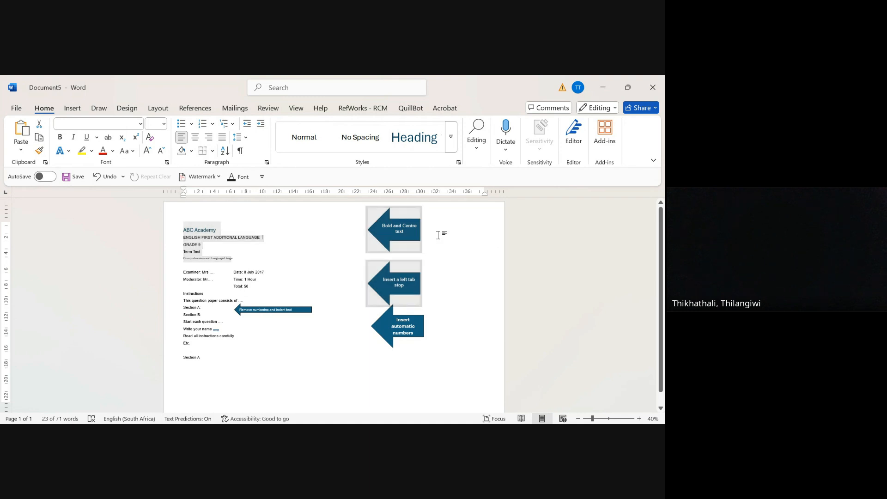
Step: Remove the "Bold and Centre text" instruction arrow from the page
{"action": "left_click", "coordinate": [403, 221]}
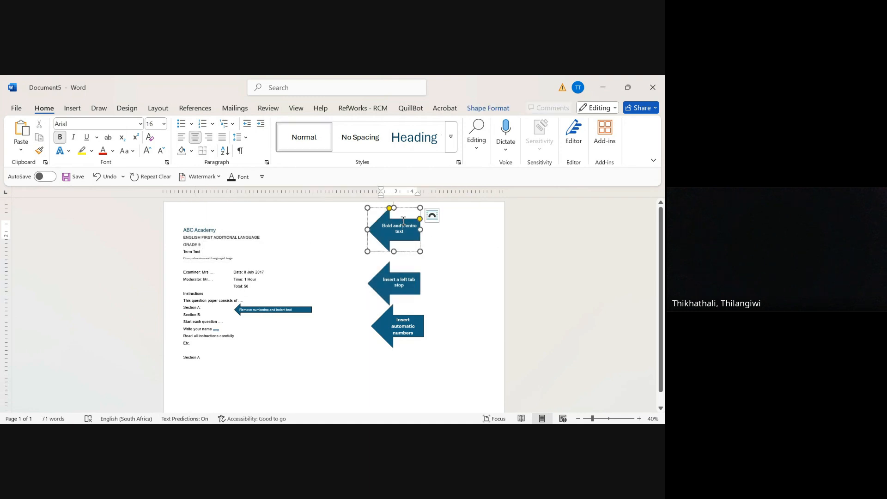
{"action": "left_click", "coordinate": [60, 137]}
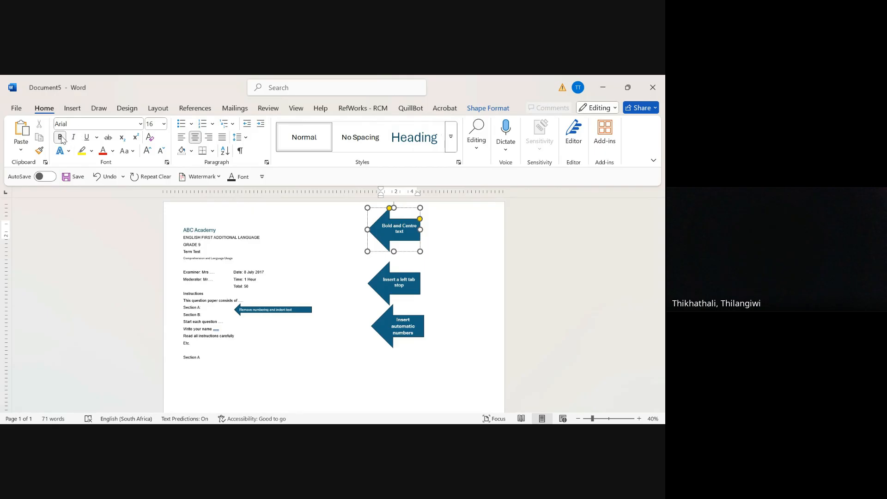
{"action": "left_click", "coordinate": [195, 137]}
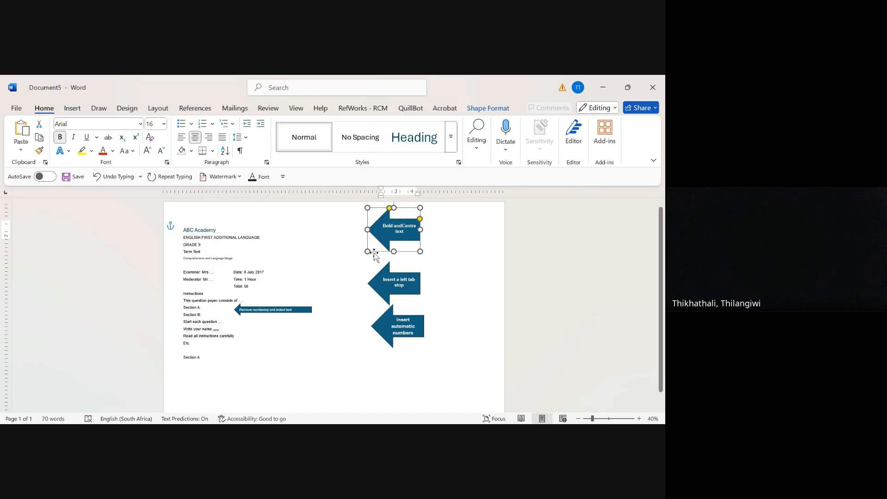
{"action": "key", "text": "ctrl+x"}
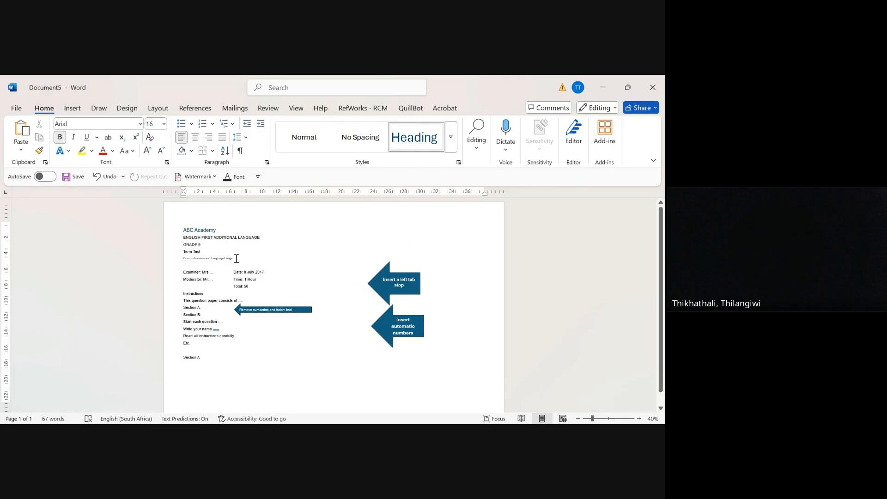
Step: Centre and bold the five title lines from "ABC Academy" through "Comprehension and Language Usage"
{"action": "left_click_drag", "start_coordinate": [236, 259], "coordinate": [184, 229]}
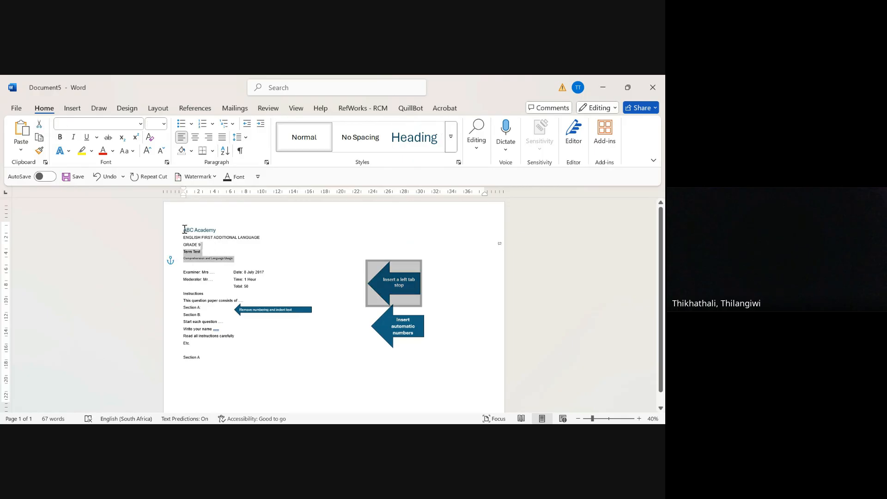
{"action": "left_click", "coordinate": [184, 229]}
{"action": "key", "text": "shift+Down"}
{"action": "key", "text": "shift+Down"}
{"action": "key", "text": "shift+Down"}
{"action": "key", "text": "shift+Down"}
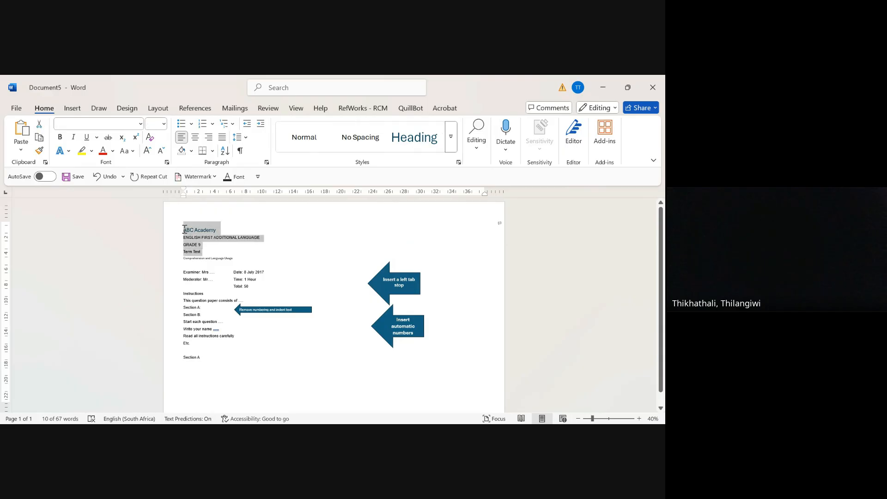
{"action": "key", "text": "shift+Down"}
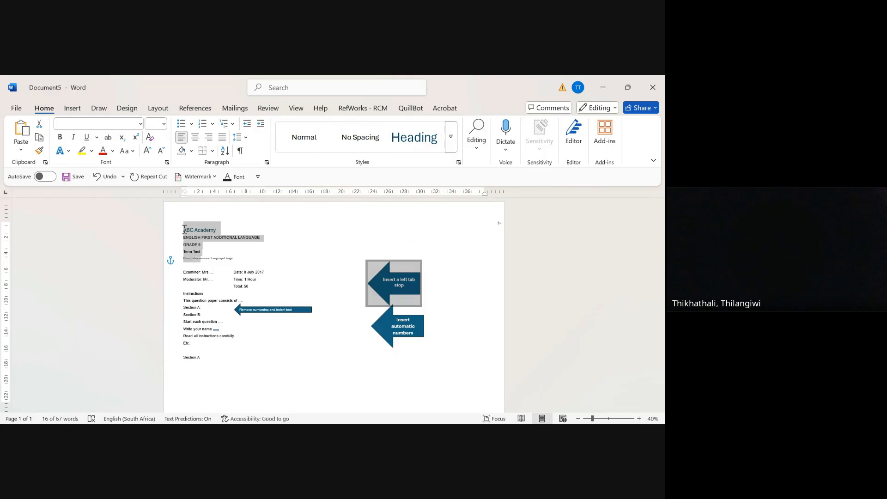
{"action": "key", "text": "shift+Right"}
{"action": "key", "text": "shift+Right"}
{"action": "key", "text": "shift+Right"}
{"action": "key", "text": "shift+Right"}
{"action": "key", "text": "shift+Right"}
{"action": "key", "text": "shift+Right"}
{"action": "left_click", "coordinate": [197, 138]}
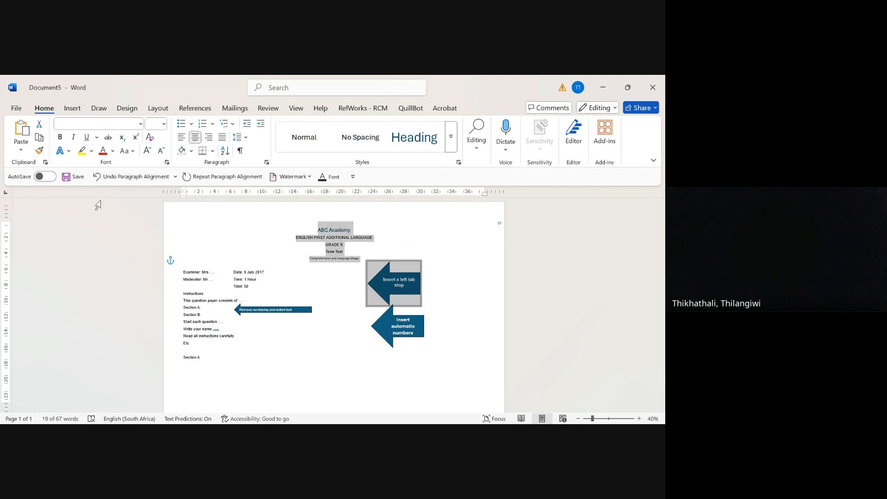
{"action": "left_click", "coordinate": [61, 138]}
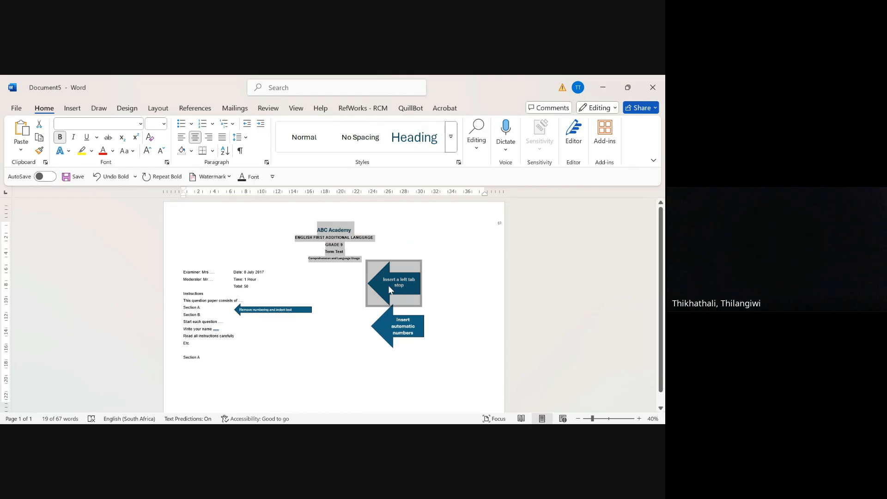
Step: Insert tabs before "Date: 8 July 2017" to shift it towards the right side of the examiner line
{"action": "left_click", "coordinate": [231, 274]}
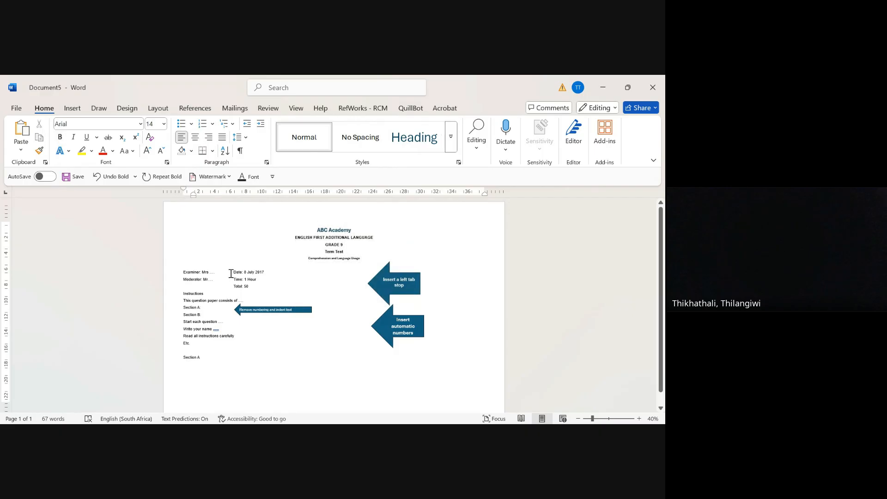
{"action": "key", "text": "Tab"}
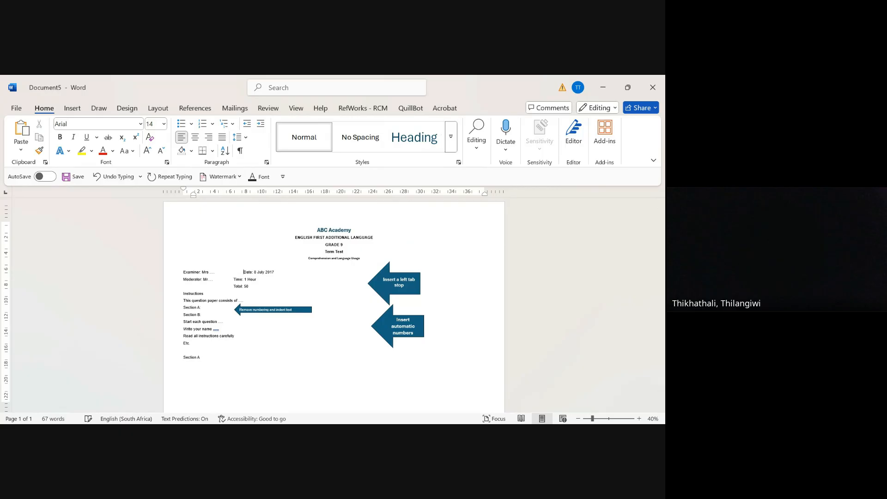
{"action": "key", "text": "Tab"}
{"action": "key", "text": "Tab"}
{"action": "key", "text": "Tab"}
{"action": "key", "text": "Tab"}
{"action": "key", "text": "Tab"}
{"action": "key", "text": "Tab"}
{"action": "key", "text": "Tab"}
{"action": "key", "text": "Tab"}
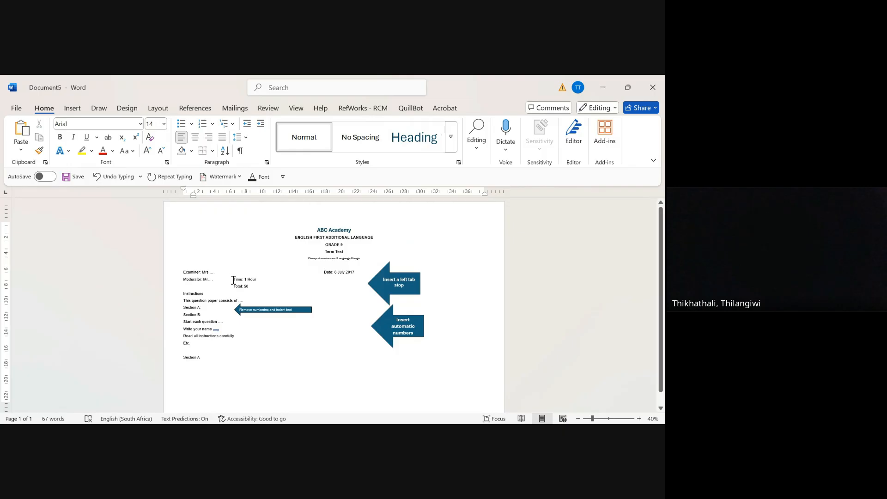
Step: Insert tabs before "Time: 1 Hour" on the moderator line so it aligns beneath the date
{"action": "left_click", "coordinate": [233, 280]}
{"action": "key", "text": "Tab"}
{"action": "key", "text": "Tab"}
{"action": "key", "text": "Tab"}
{"action": "key", "text": "Tab"}
{"action": "key", "text": "Tab"}
{"action": "key", "text": "Tab"}
{"action": "key", "text": "Tab"}
{"action": "key", "text": "Tab"}
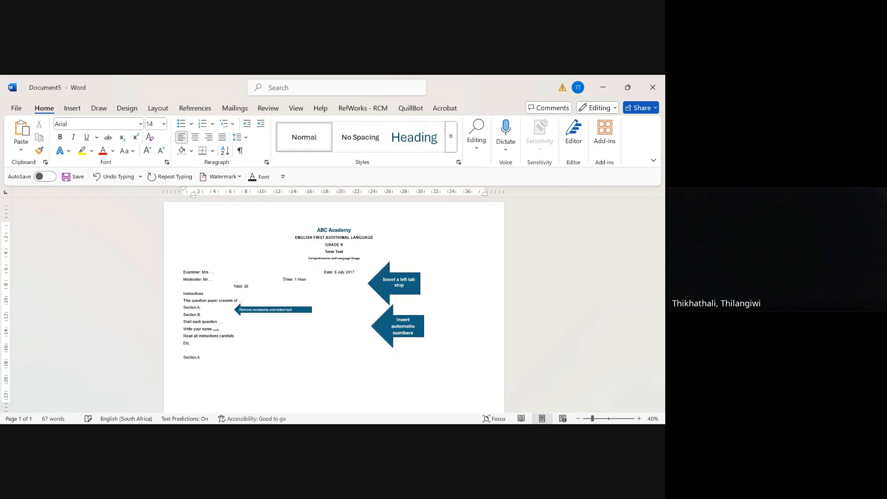
{"action": "key", "text": "Tab"}
{"action": "key", "text": "Tab"}
{"action": "key", "text": "BackSpace"}
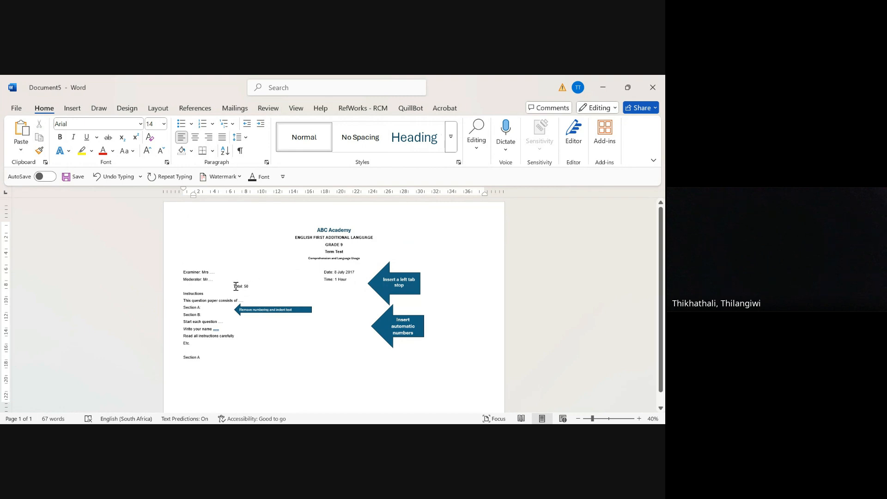
Step: Align "Total: 50" beneath the time using tabs and delete the "Insert a left tab stop" instruction arrow
{"action": "left_click", "coordinate": [234, 286]}
{"action": "key", "text": "Tab"}
{"action": "key", "text": "Tab"}
{"action": "key", "text": "Tab"}
{"action": "key", "text": "Tab"}
{"action": "key", "text": "Tab"}
{"action": "key", "text": "Tab"}
{"action": "key", "text": "Tab"}
{"action": "key", "text": "Tab"}
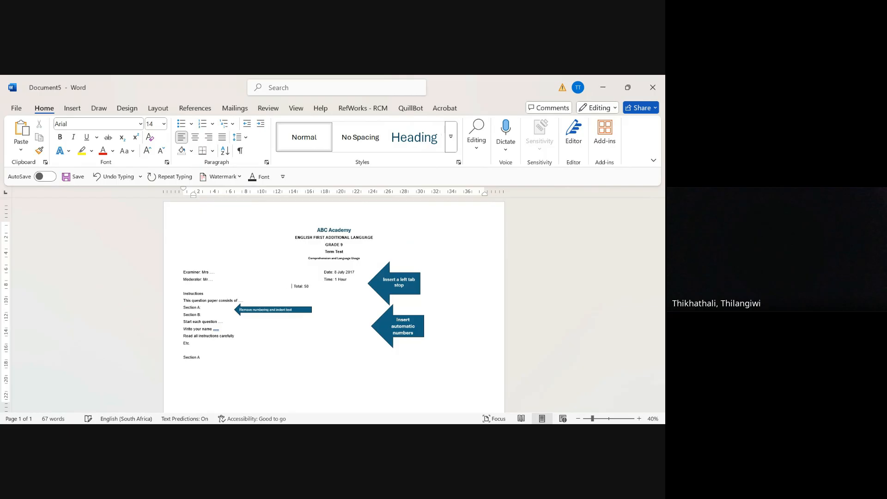
{"action": "key", "text": "Tab"}
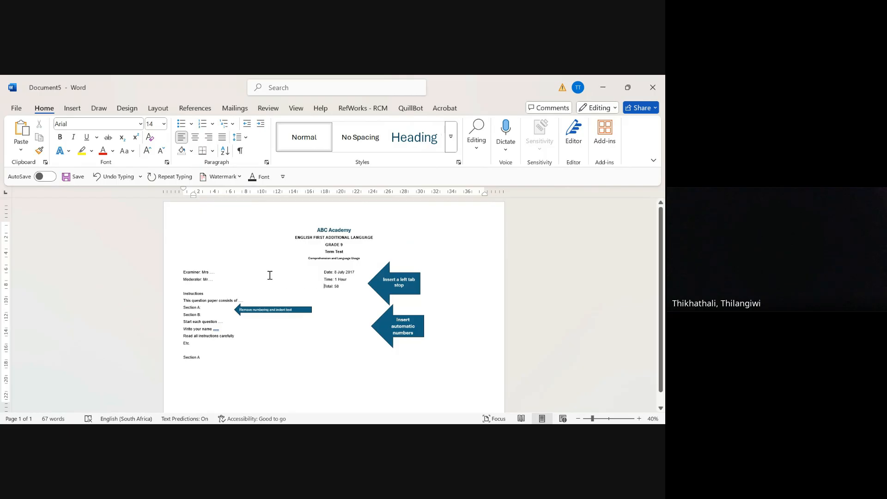
{"action": "left_click", "coordinate": [389, 268]}
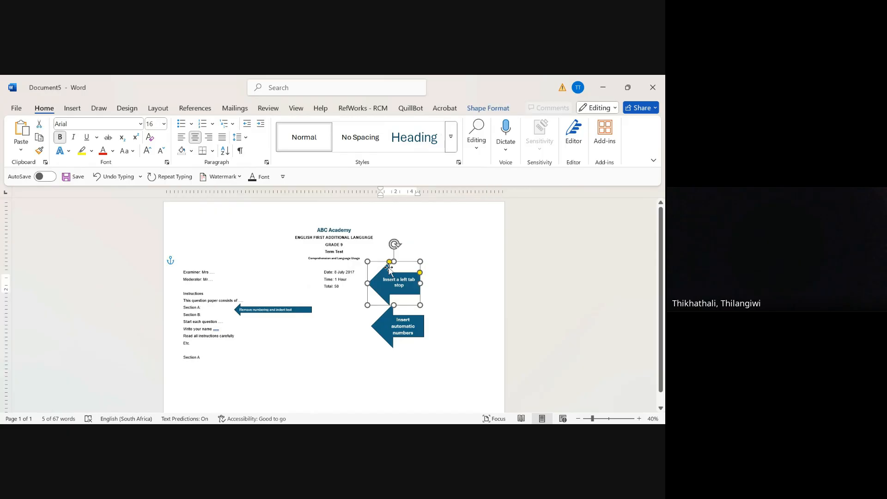
{"action": "key", "text": "Delete"}
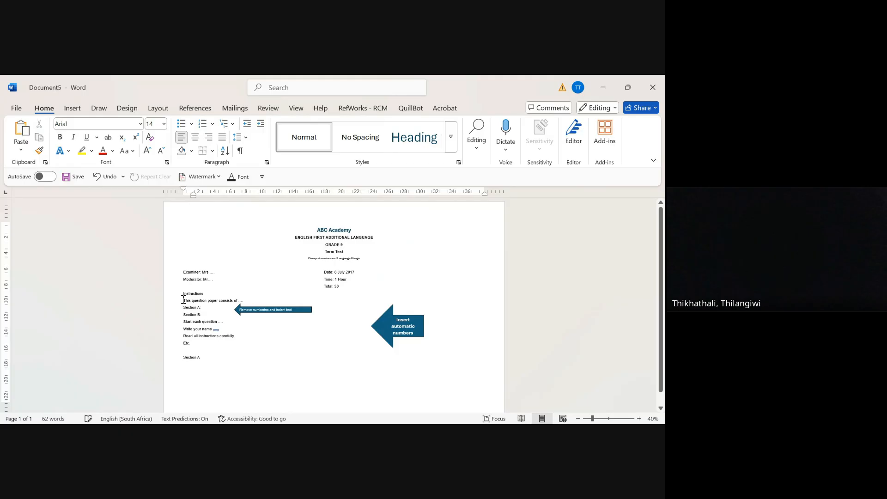
Step: Apply automatic numbering to the instruction lines from "This question paper consists of" to "Etc." and delete the "Insert automatic numbers" arrow
{"action": "left_click_drag", "start_coordinate": [183, 300], "coordinate": [193, 345]}
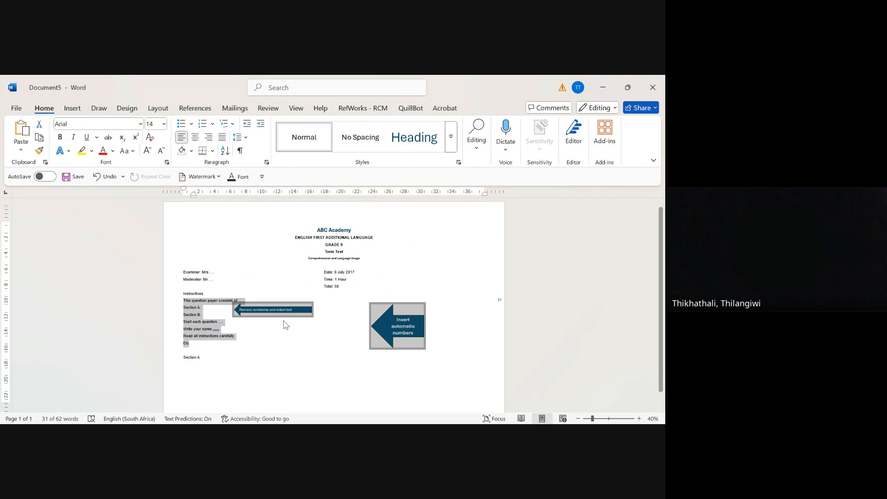
{"action": "left_click", "coordinate": [201, 124]}
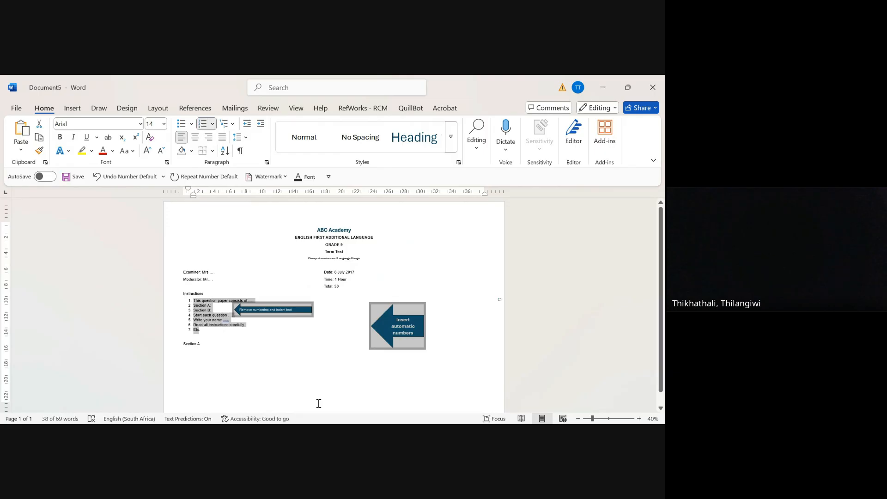
{"action": "left_click", "coordinate": [405, 303]}
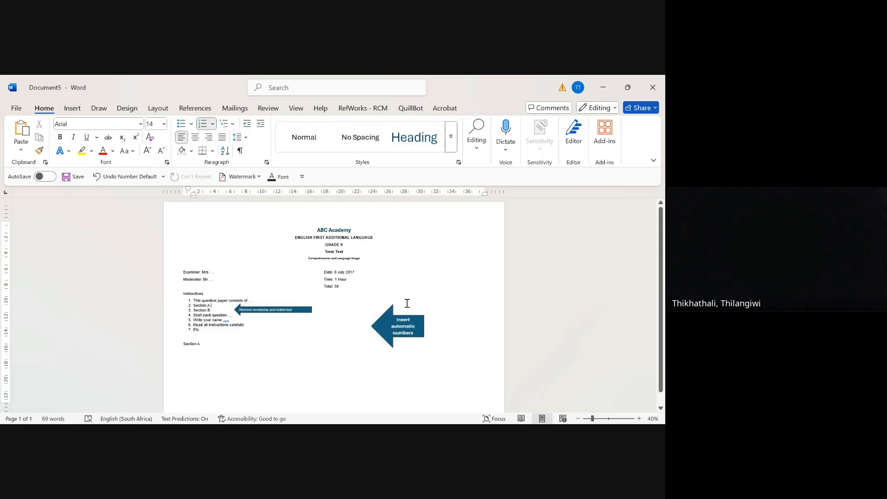
{"action": "left_click", "coordinate": [382, 312]}
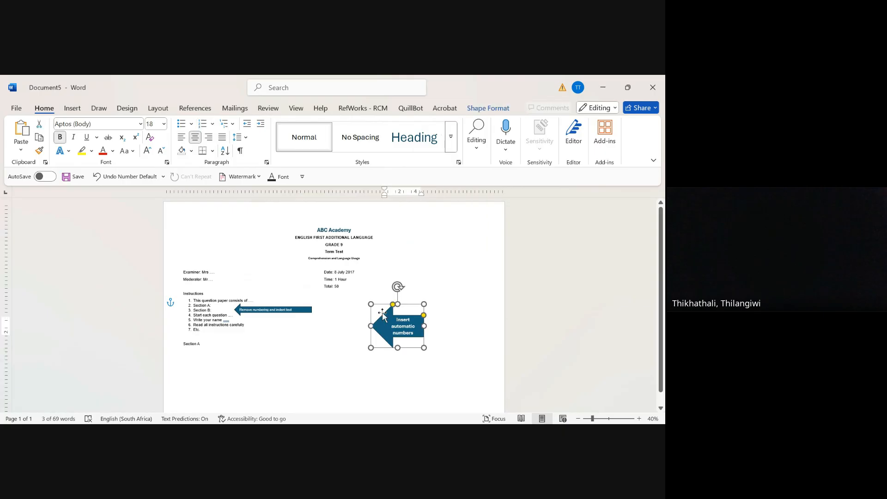
{"action": "key", "text": "Delete"}
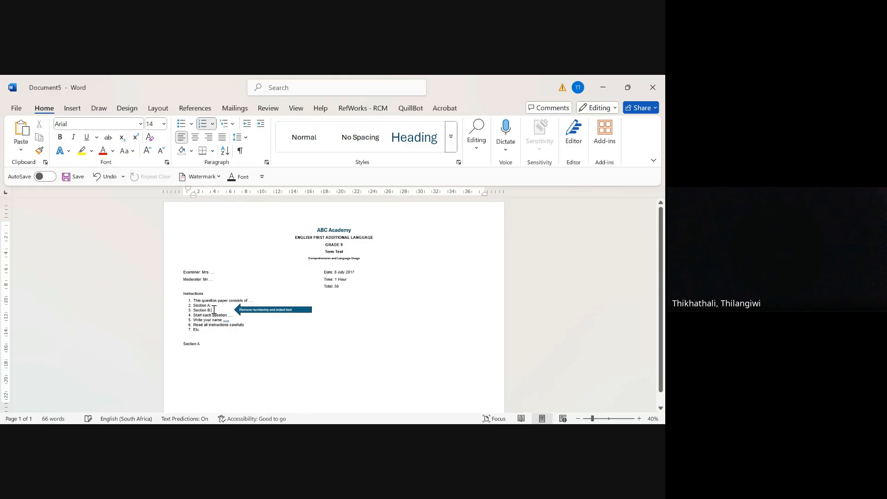
Step: Remove the numbering from the "Section A" and "Section B" list lines and increase their indent by two levels
{"action": "left_click_drag", "start_coordinate": [214, 310], "coordinate": [193, 304]}
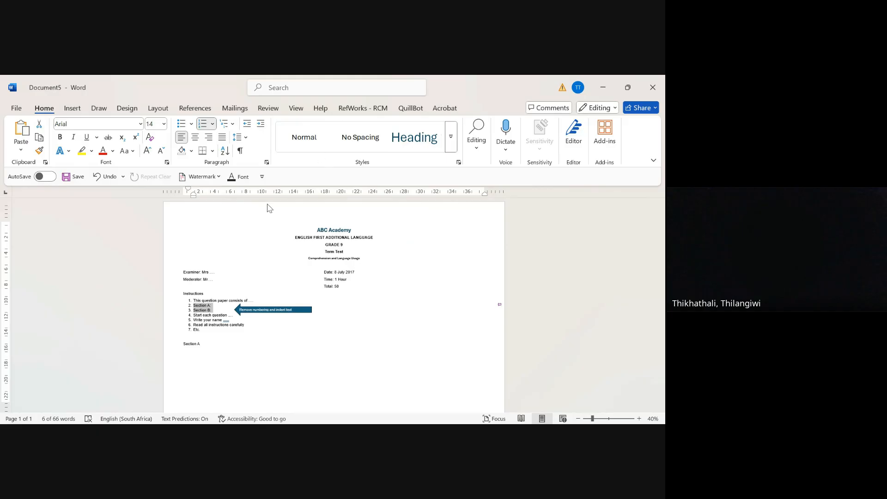
{"action": "left_click", "coordinate": [227, 223]}
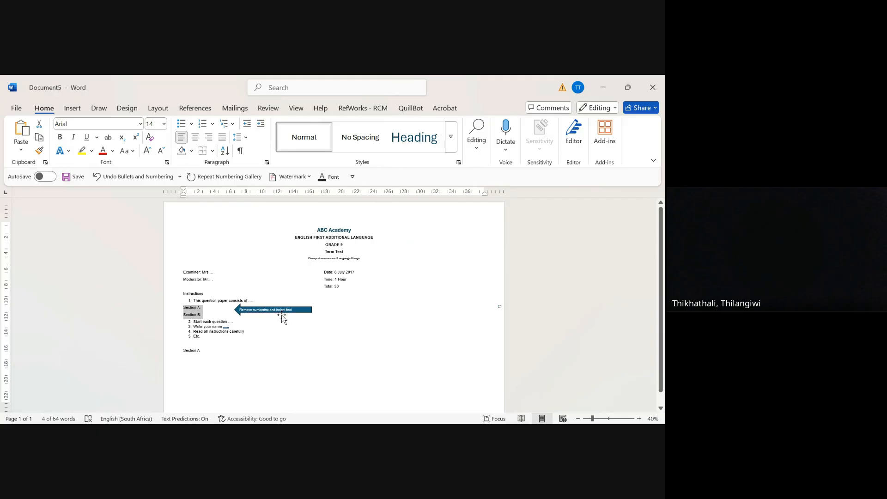
{"action": "left_click", "coordinate": [261, 125]}
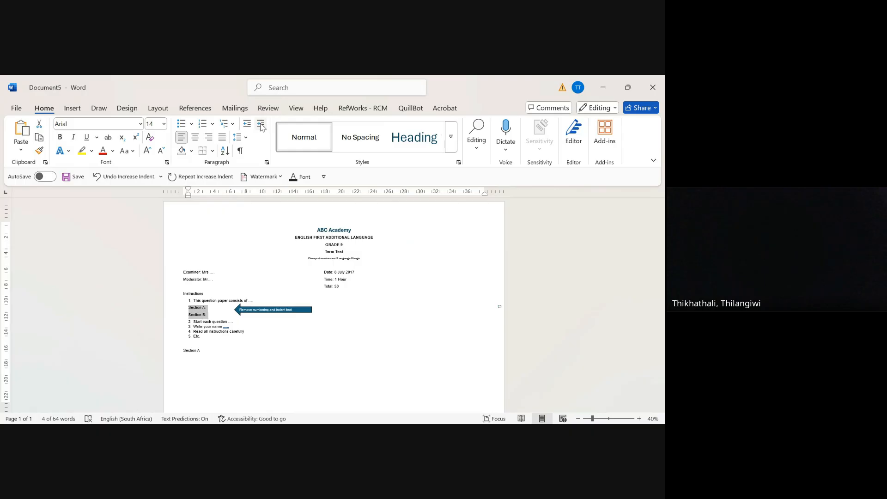
{"action": "left_click", "coordinate": [261, 125]}
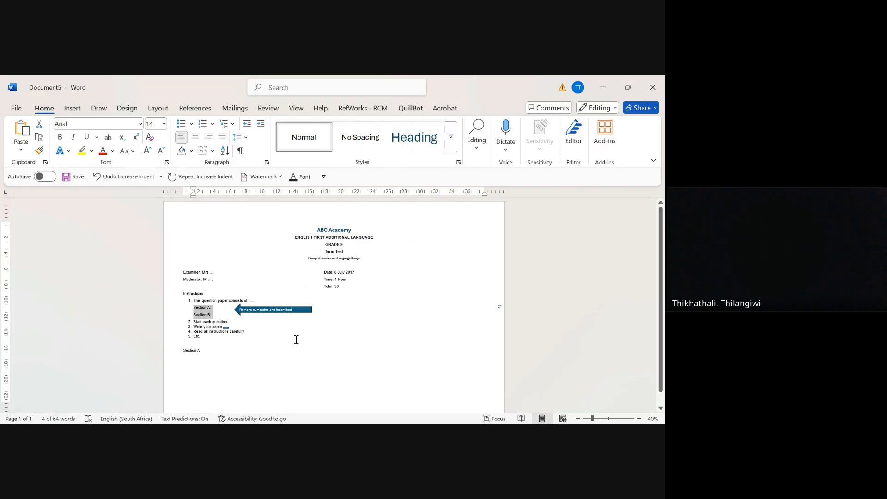
Step: Delete the "Remove numbering and indent text" instruction arrow beside the section lines
{"action": "left_click", "coordinate": [304, 309]}
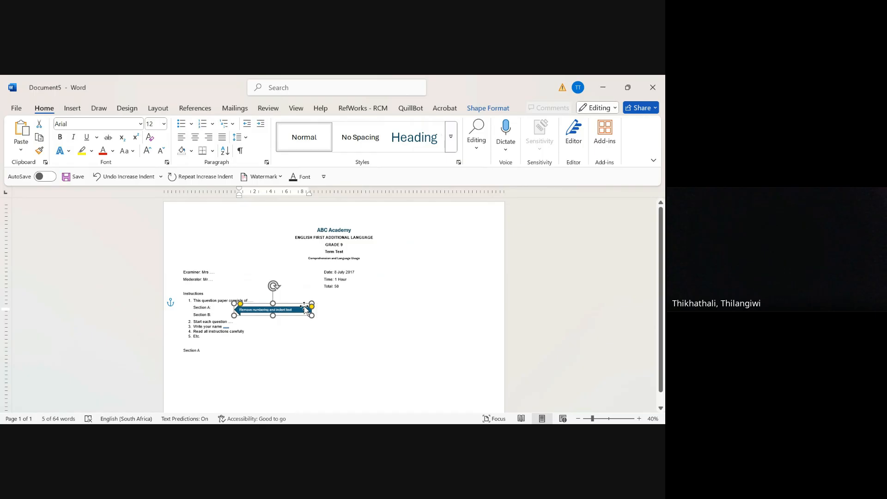
{"action": "key", "text": "Delete"}
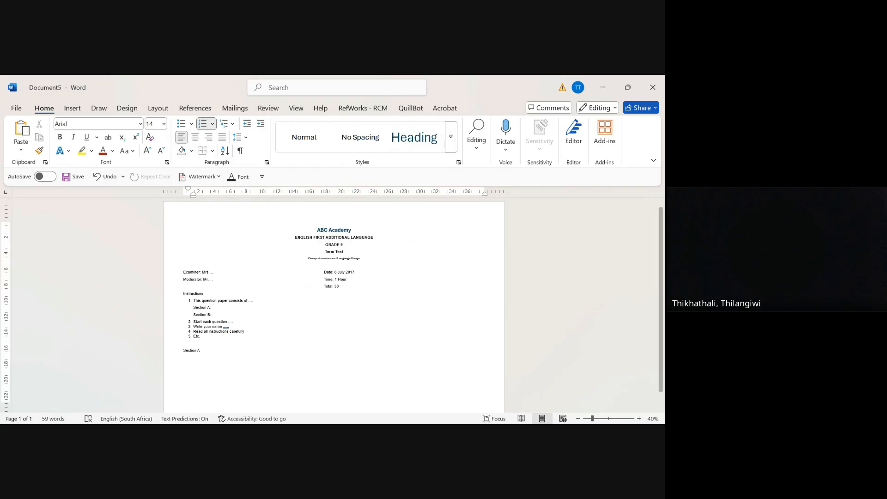
{"action": "left_click", "coordinate": [379, 432]}
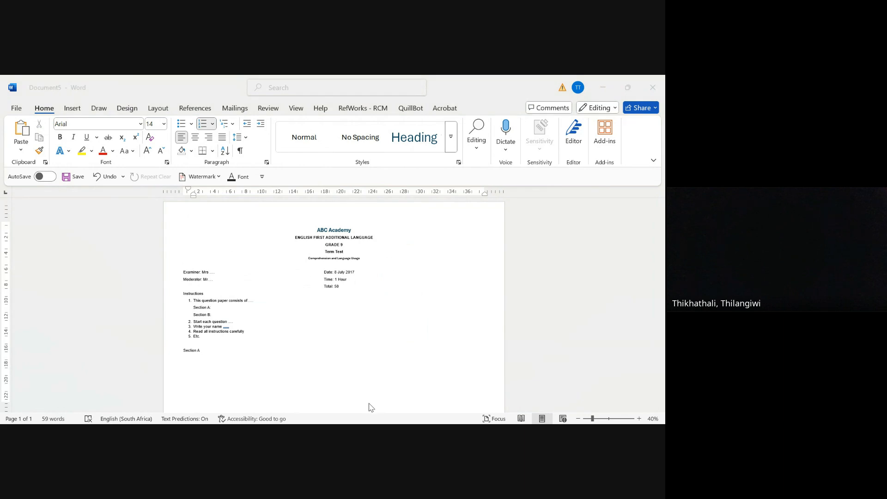